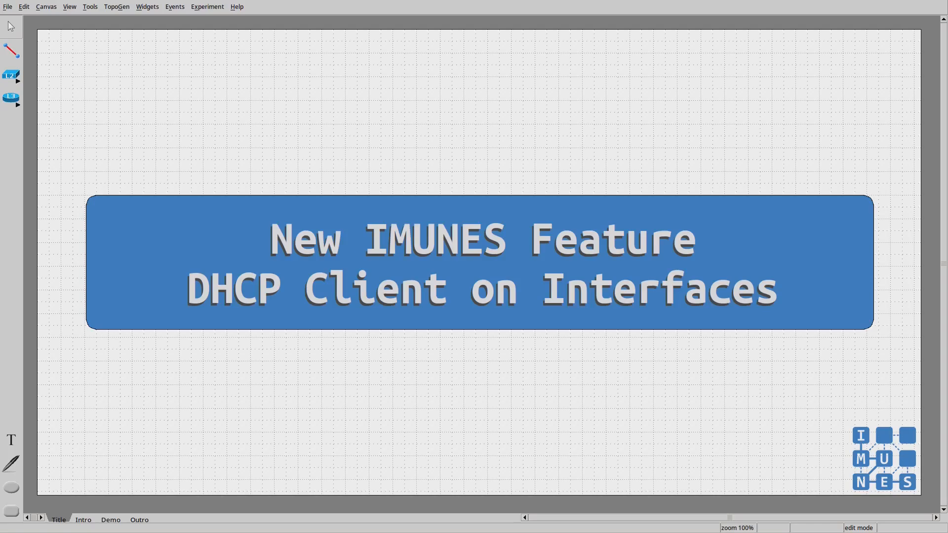
Step: Go to the Demo canvas and execute the experiment
key("Page_Down")
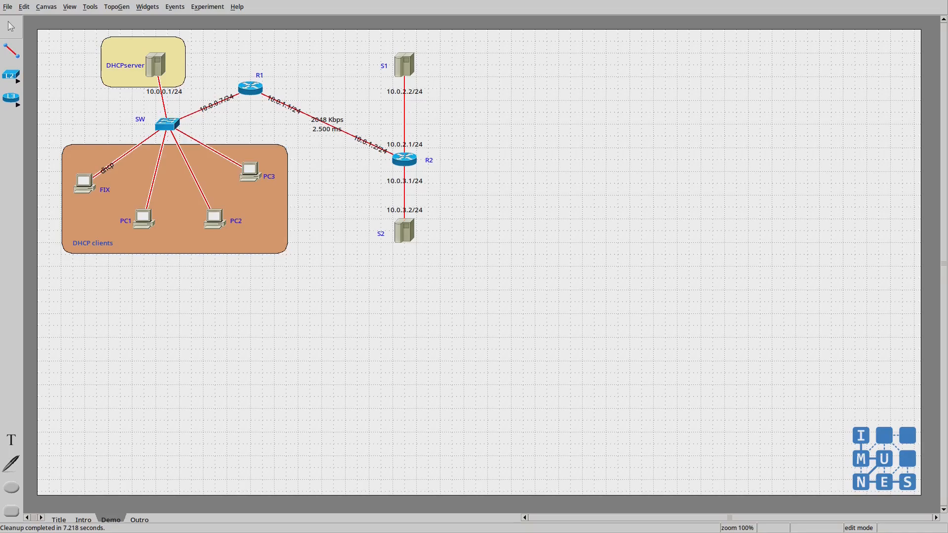
left_click(208, 7)
left_click(206, 20)
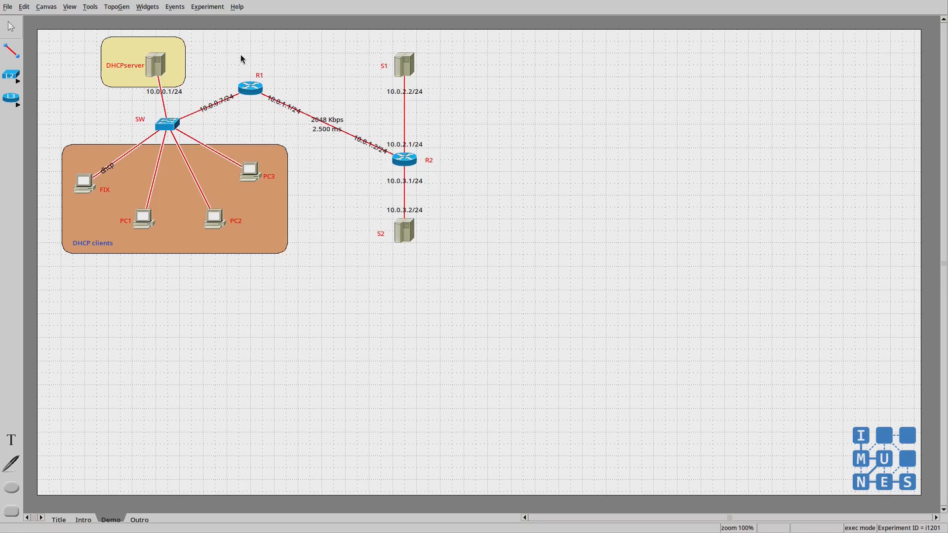
Step: Open the DHCPserver node's custom dhcp configuration in the editor, enlarge the window and review the commands preparing the lease file
double_click(154, 61)
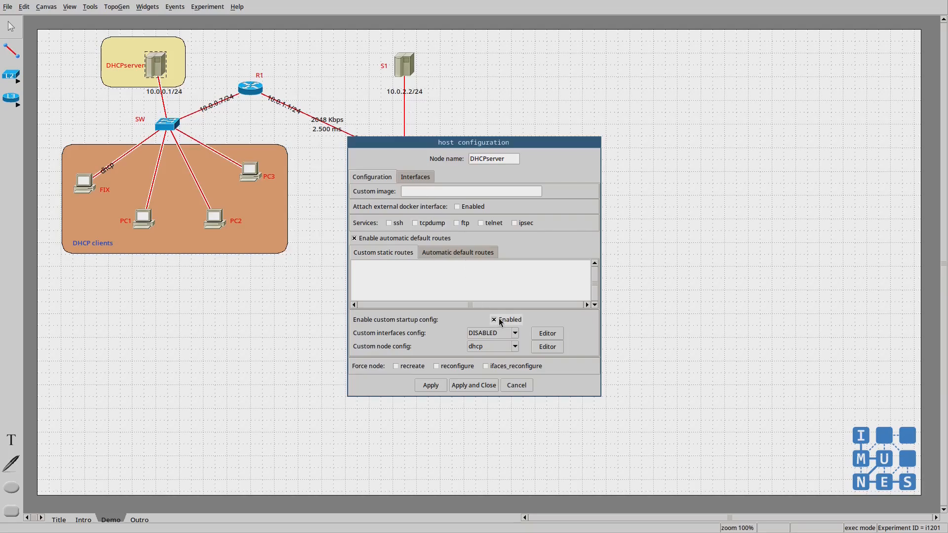
left_click(546, 347)
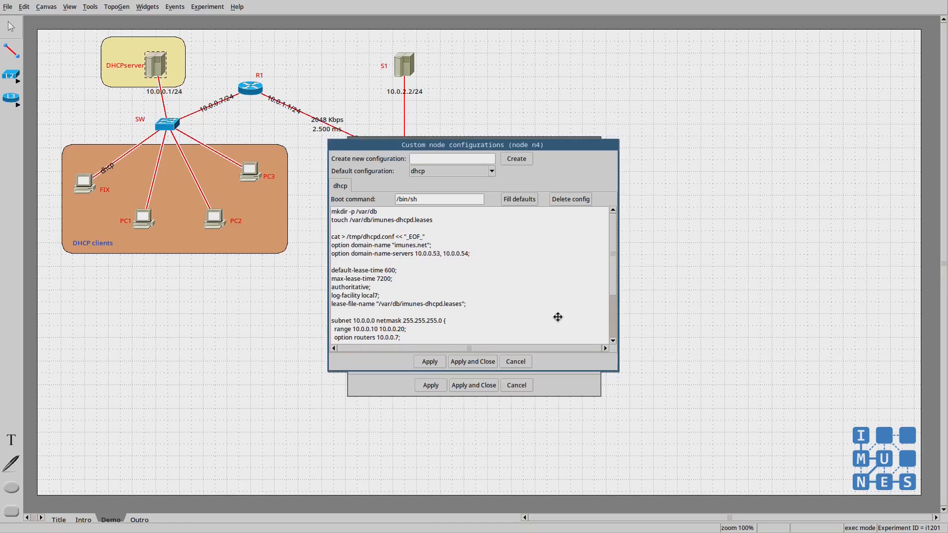
left_click_drag(583, 324, 582, 397)
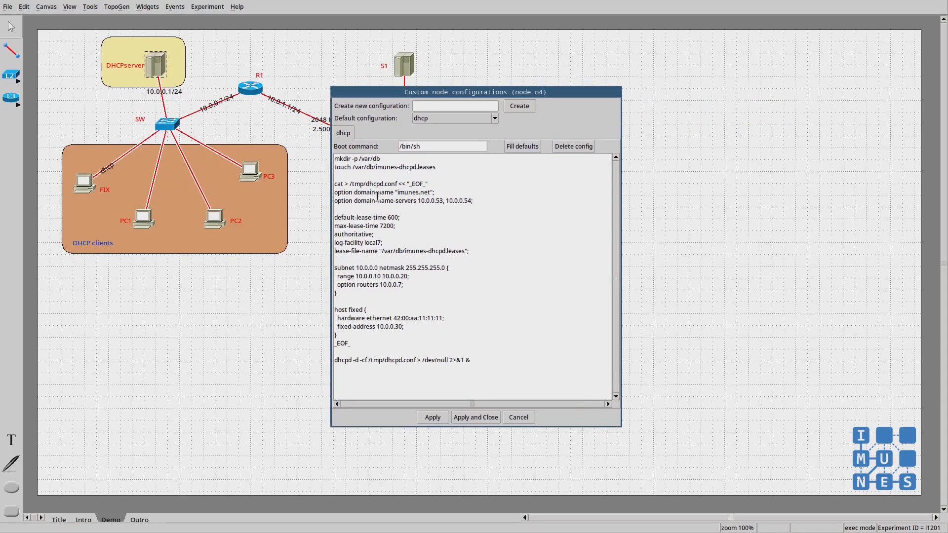
left_click_drag(383, 158, 341, 158)
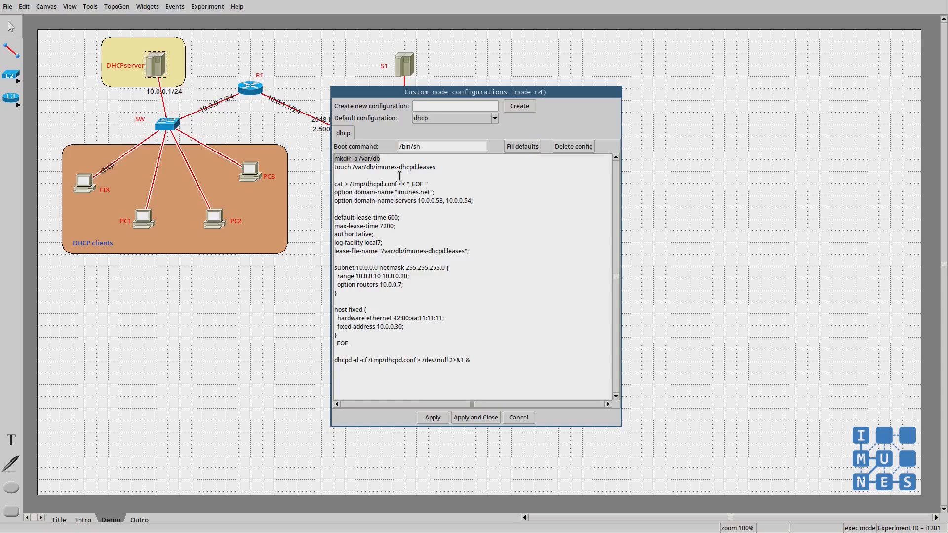
left_click(435, 167)
left_click_drag(435, 168, 333, 170)
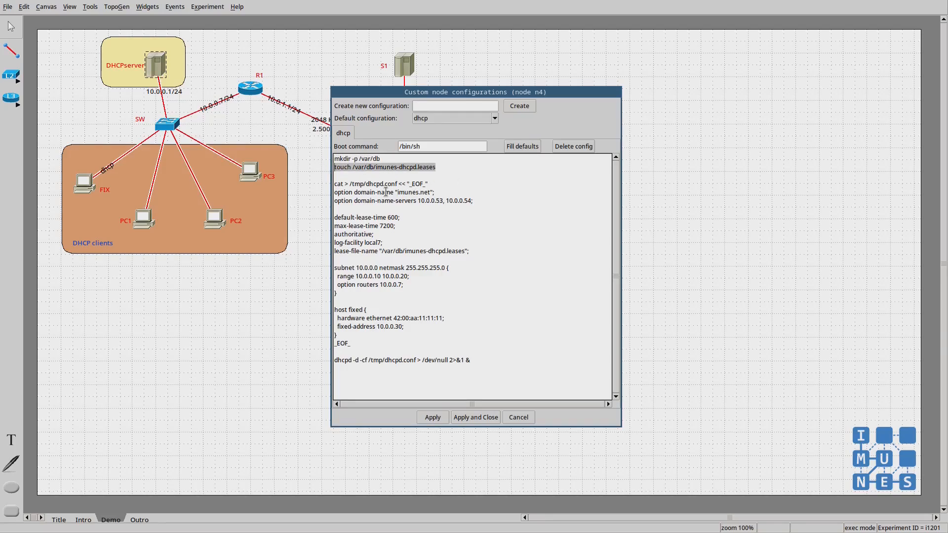
Step: Examine the /tmp/dhcpd.conf section of the script: the global options, the subnet block and the fixed host block
left_click_drag(350, 184, 399, 184)
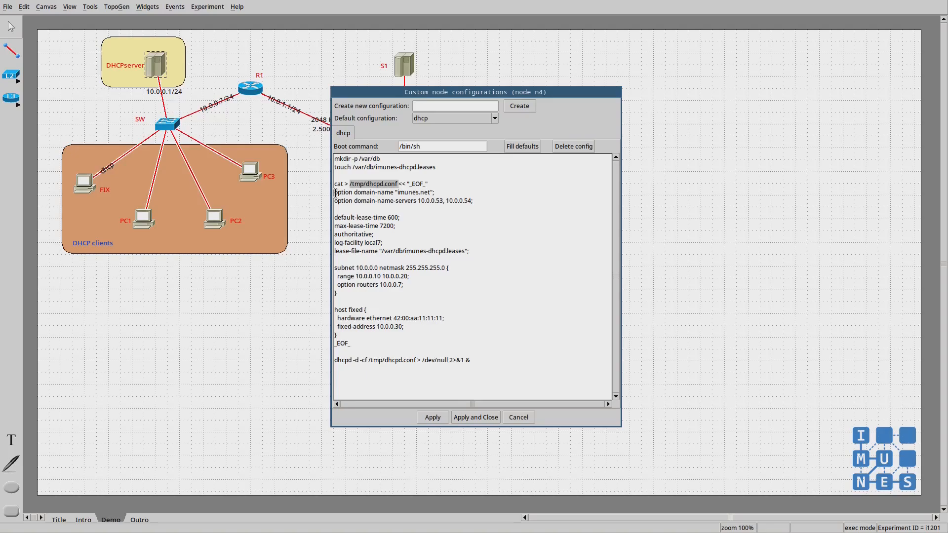
left_click_drag(336, 193, 383, 243)
left_click(406, 285)
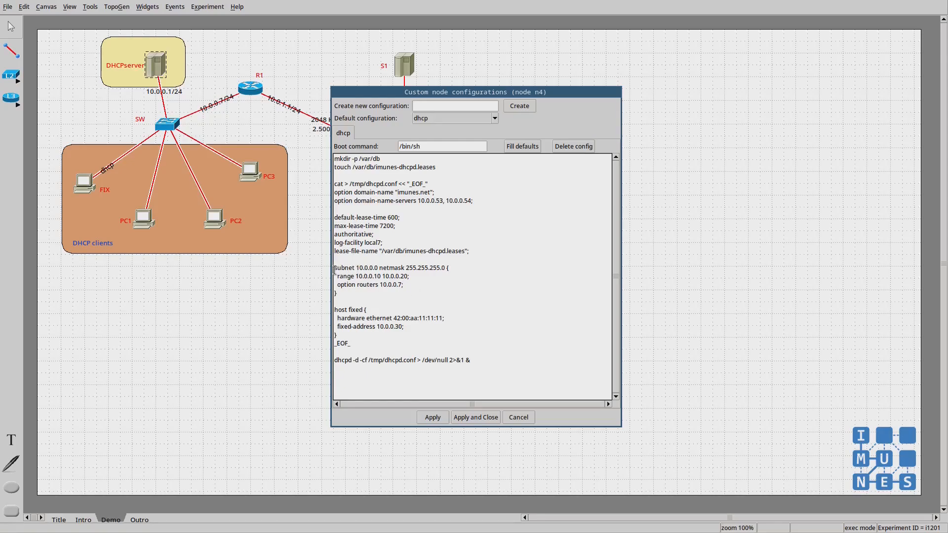
left_click_drag(335, 267, 414, 289)
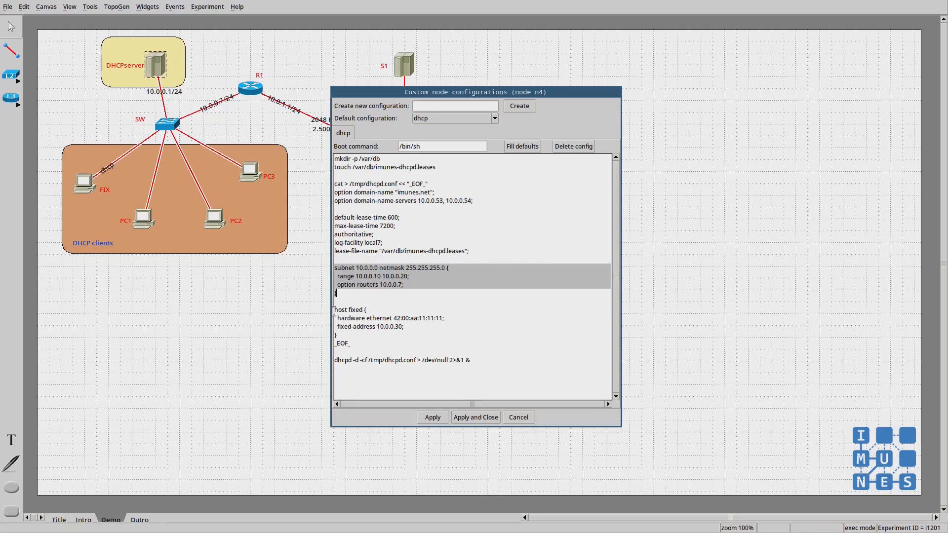
left_click_drag(335, 310, 377, 333)
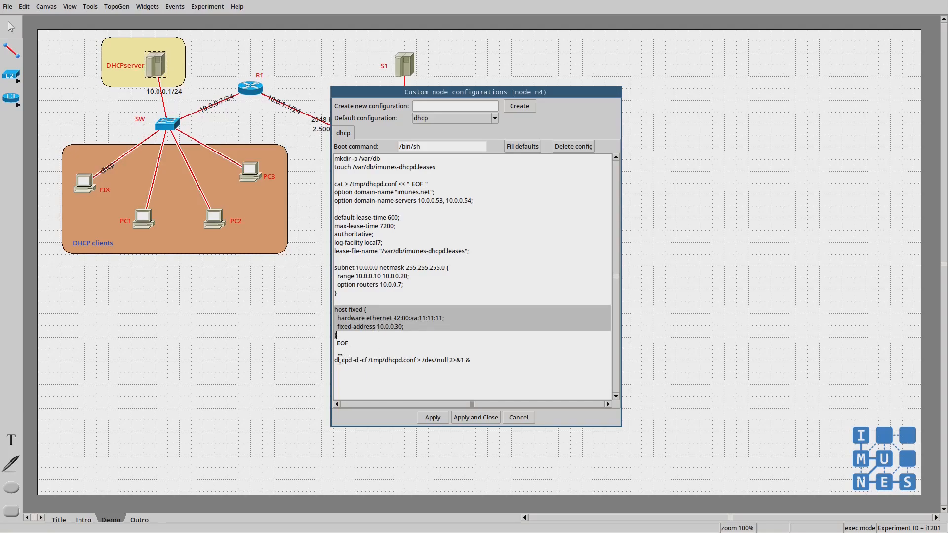
Step: Review the dhcpd launch command at the end of the script, then leave the editor and node configuration without applying changes
double_click(339, 360)
left_click_drag(368, 360, 418, 360)
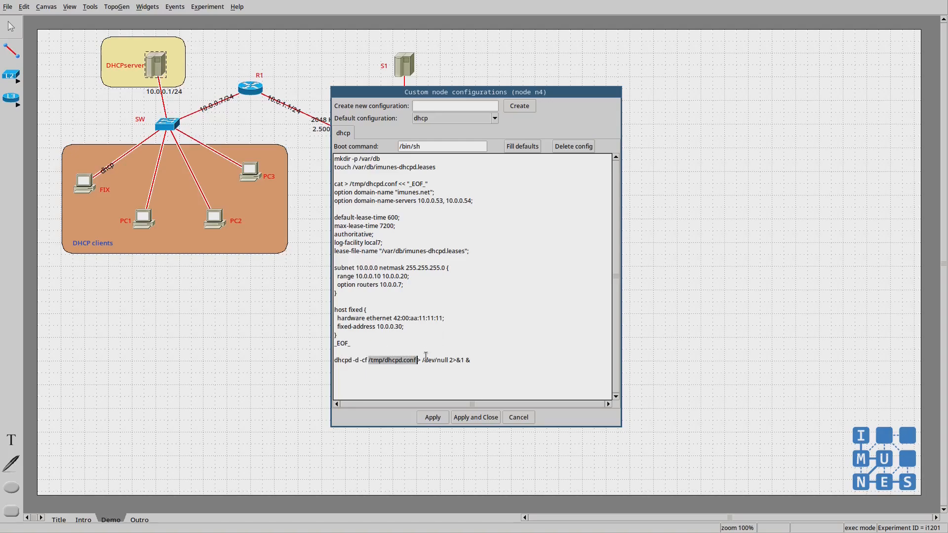
left_click(486, 360)
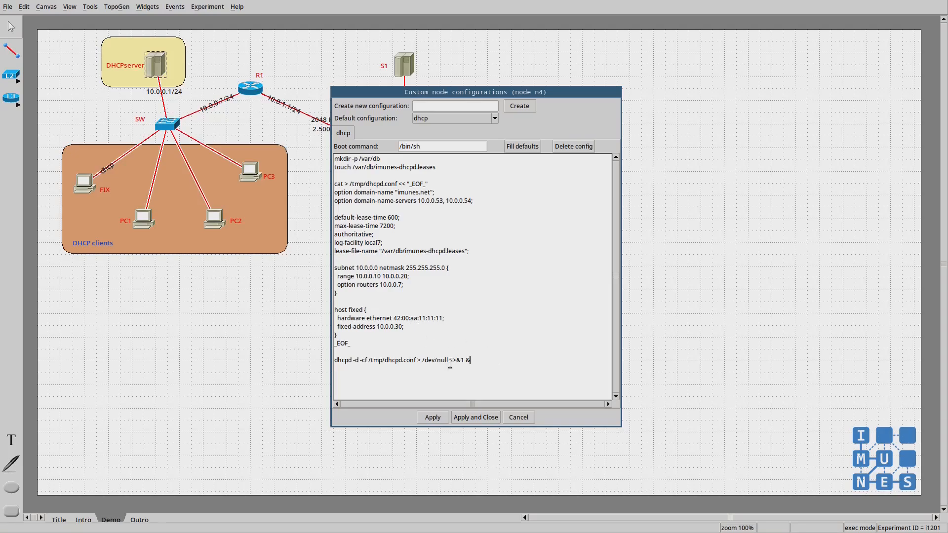
left_click(518, 418)
left_click(516, 385)
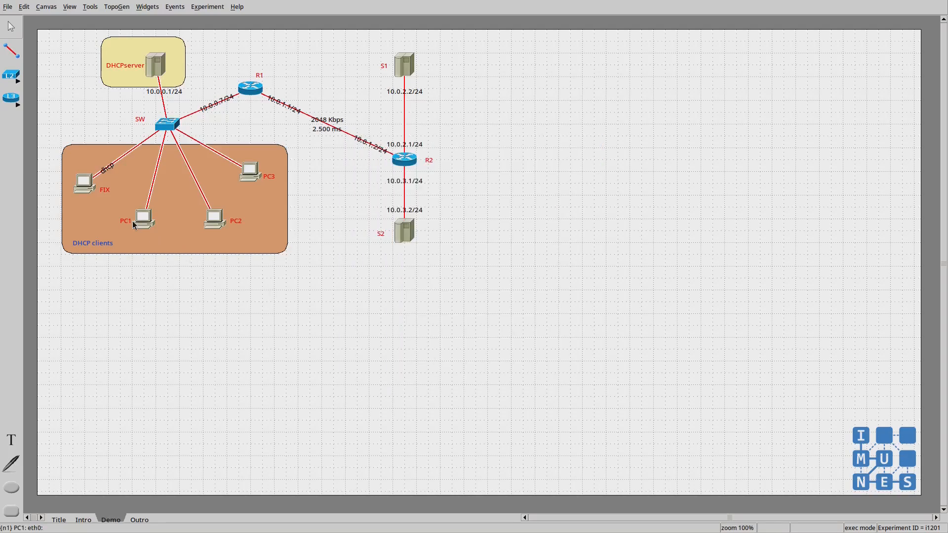
Step: Inspect the MAC address and IPv4 address settings of eth0 on the FIX node, then cancel the configuration
right_click(86, 186)
left_click(113, 205)
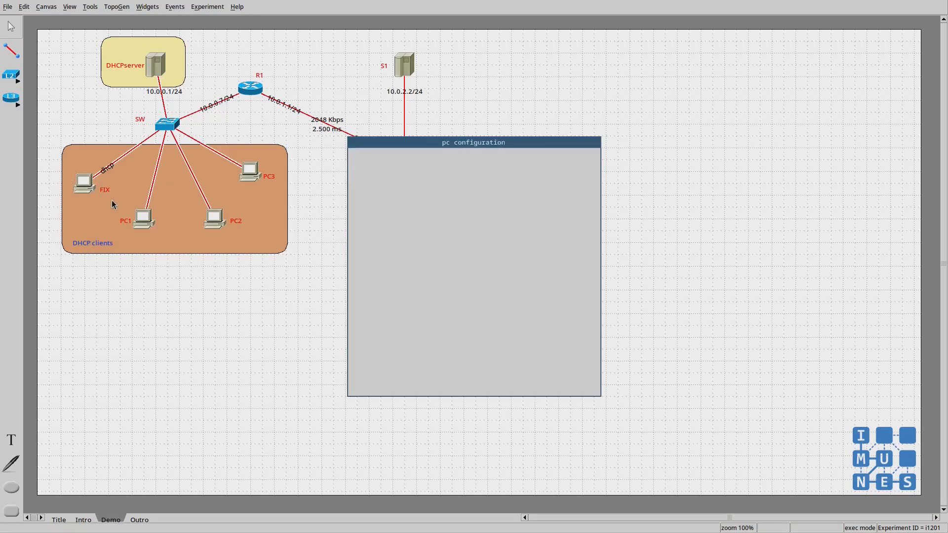
left_click(429, 179)
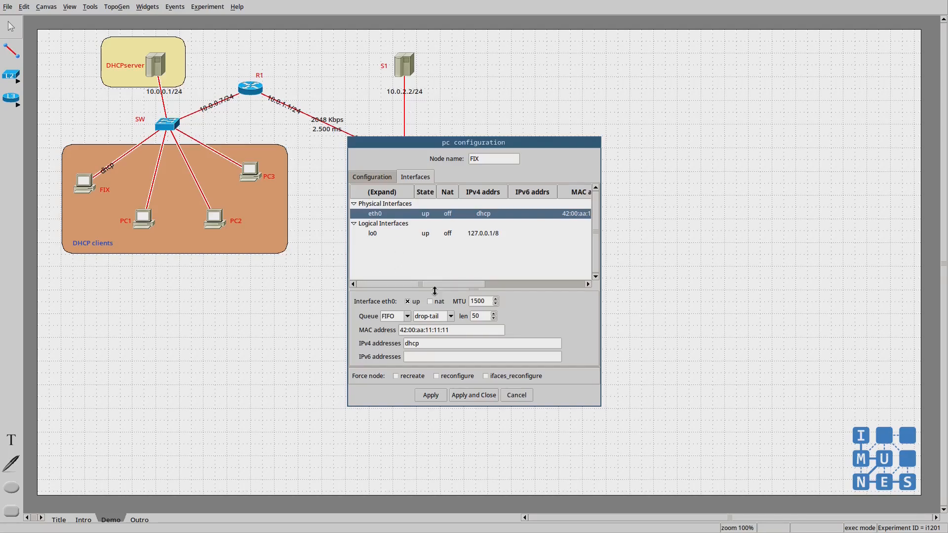
triple_click(457, 329)
key("Tab")
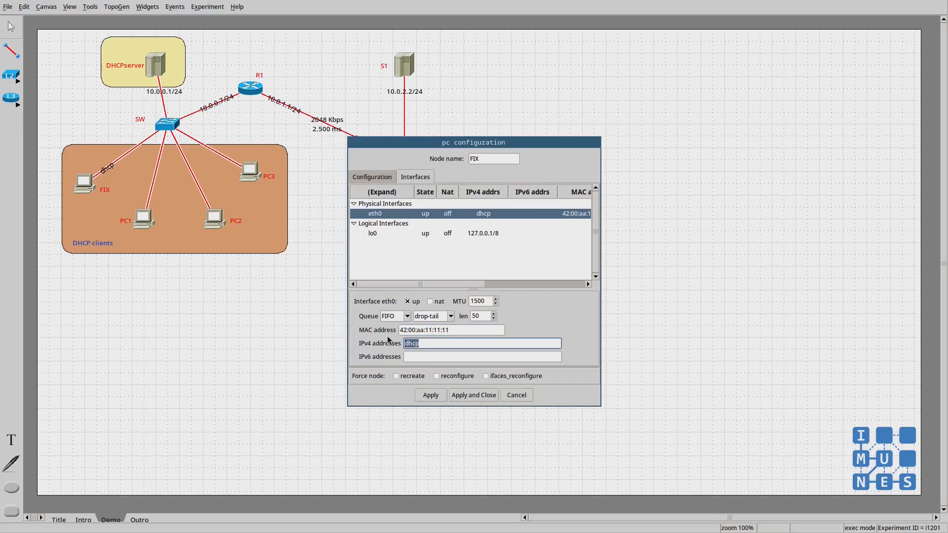
left_click(518, 396)
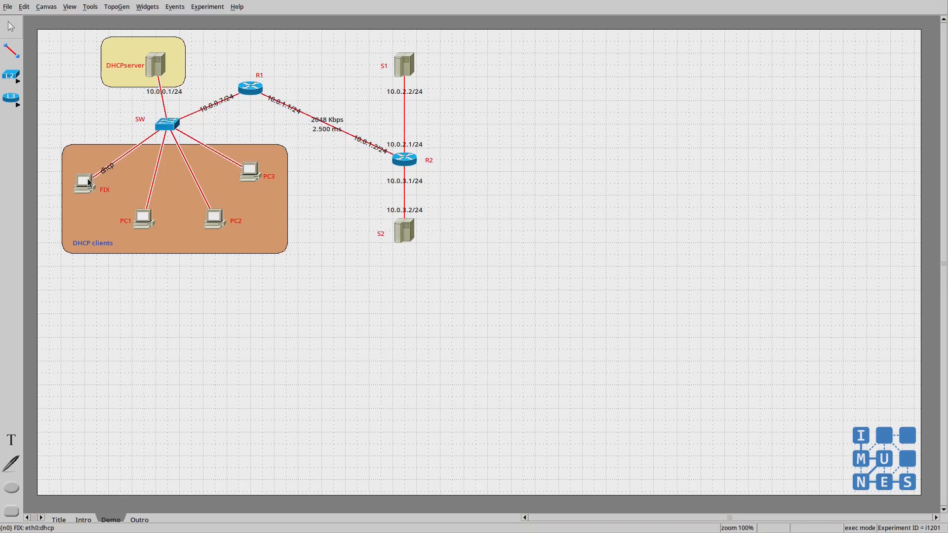
Step: Open a console on FIX, enlarge it and run "ps auxf" to check the DHCP client process for eth0
left_click(89, 183)
double_click(89, 183)
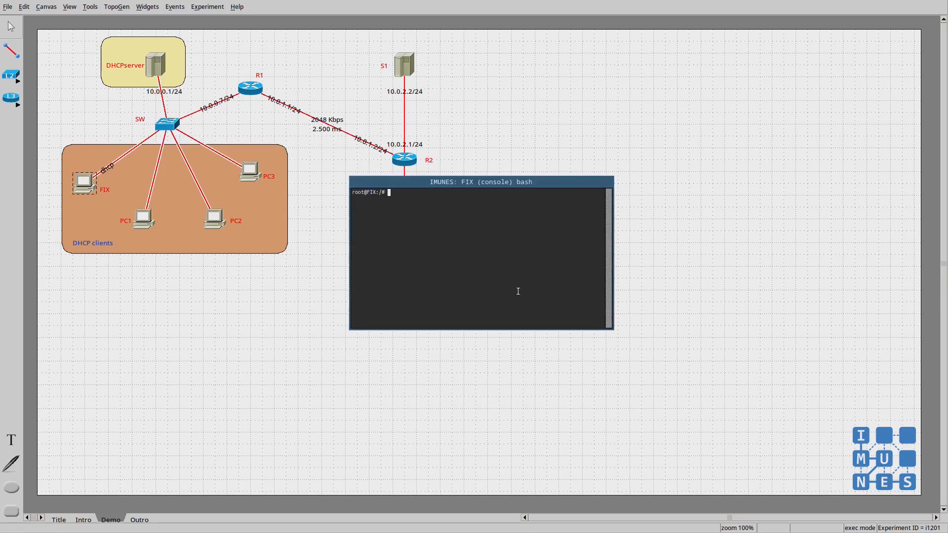
left_click_drag(571, 308, 761, 405)
type("ps auxf")
key("Return")
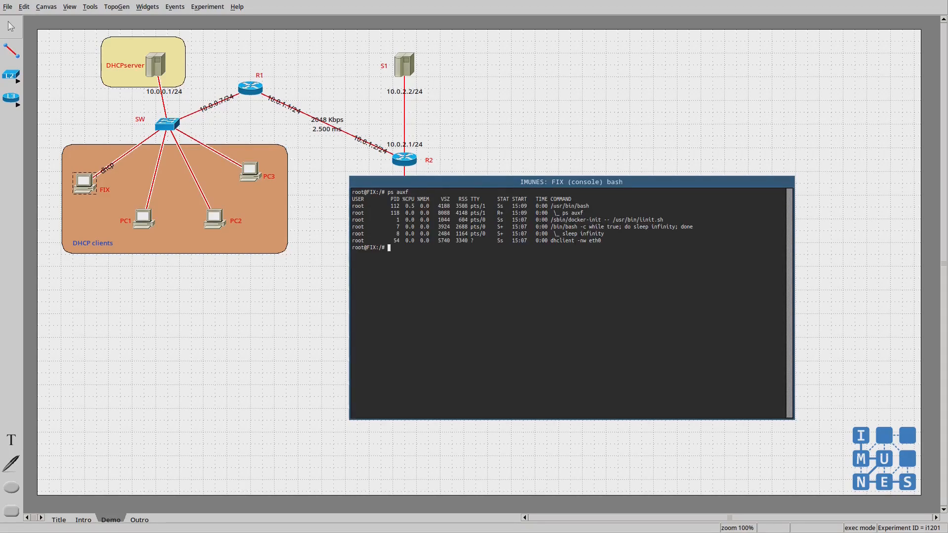
left_click_drag(603, 242, 312, 245)
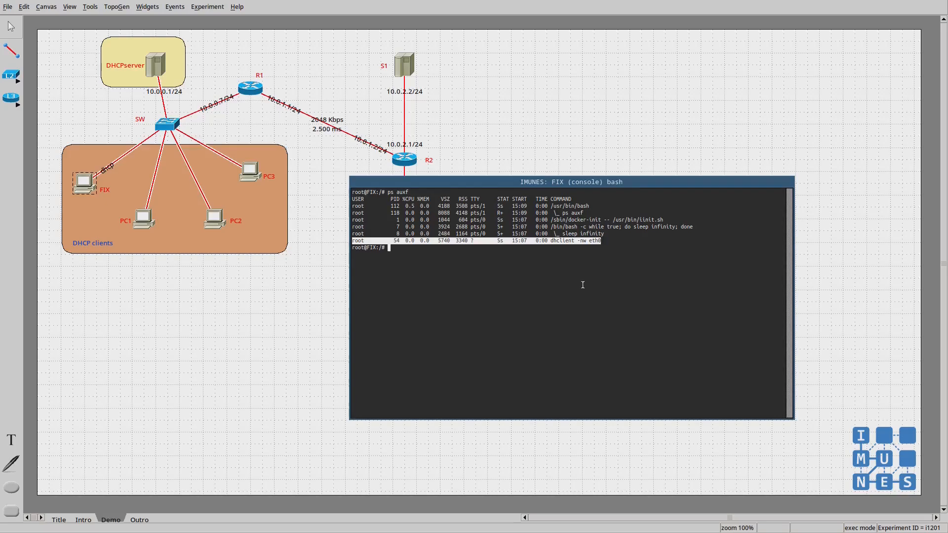
double_click(595, 241)
left_click(608, 288)
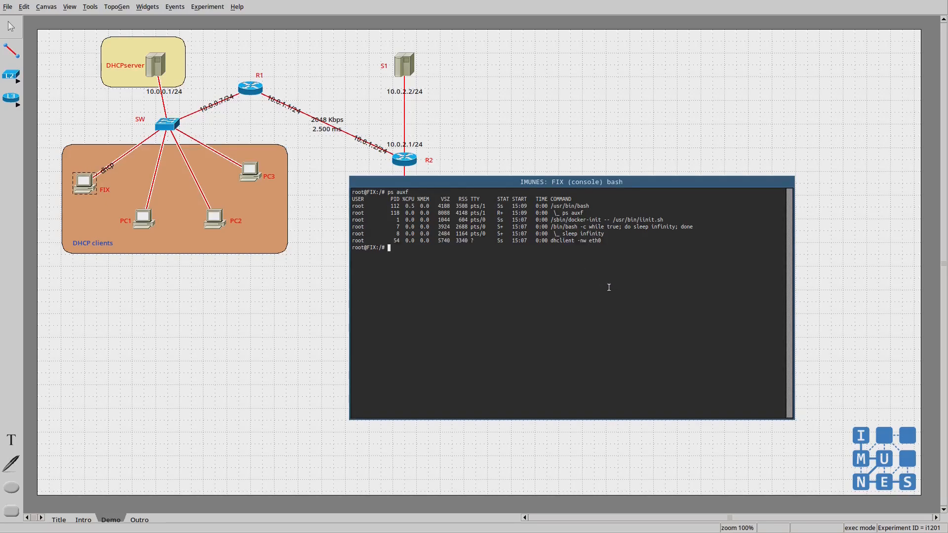
Step: Clear the FIX console and run "ip a" to check the IPv4 address of eth0
key("ctrl+l")
type("ip a")
key("Return")
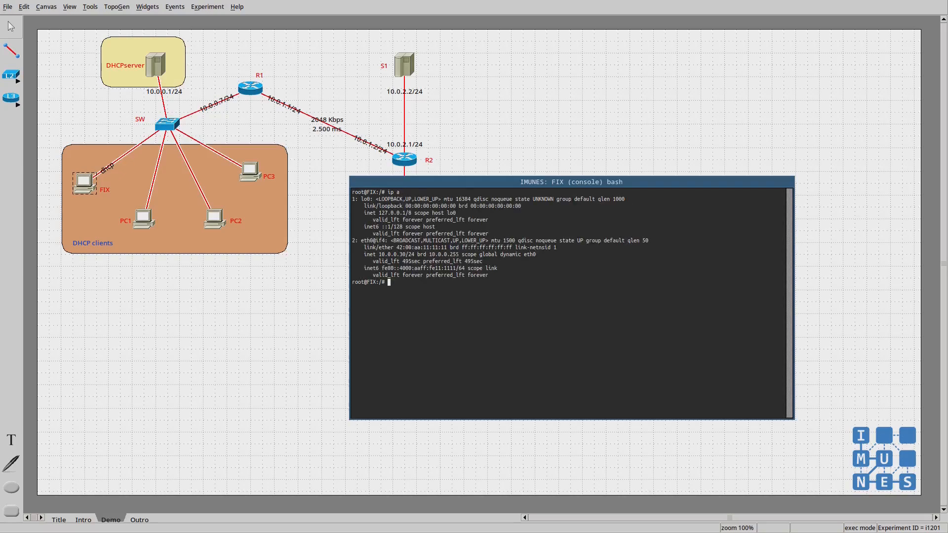
left_click_drag(379, 255, 408, 254)
left_click(390, 254)
Step: Unconfigure the interfaces of the running FIX node
right_click(83, 180)
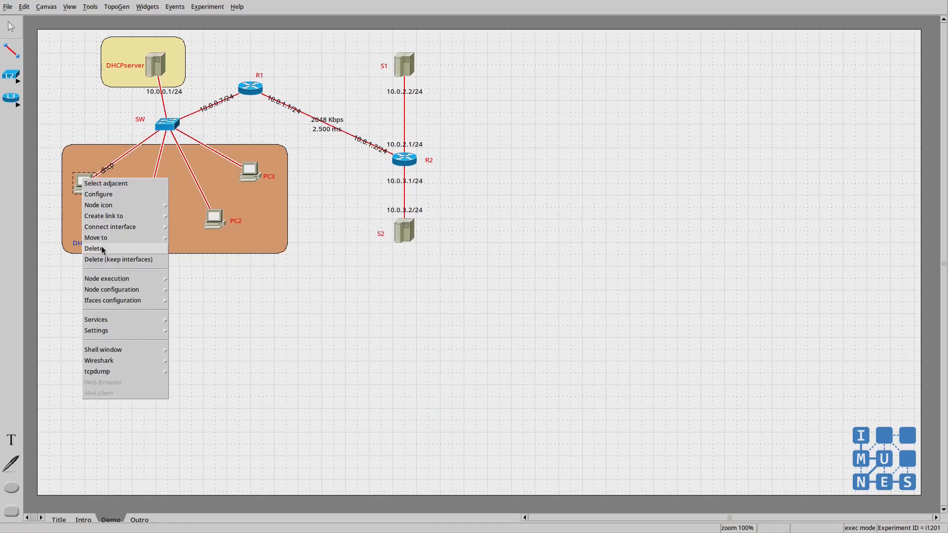
mouse_move(127, 300)
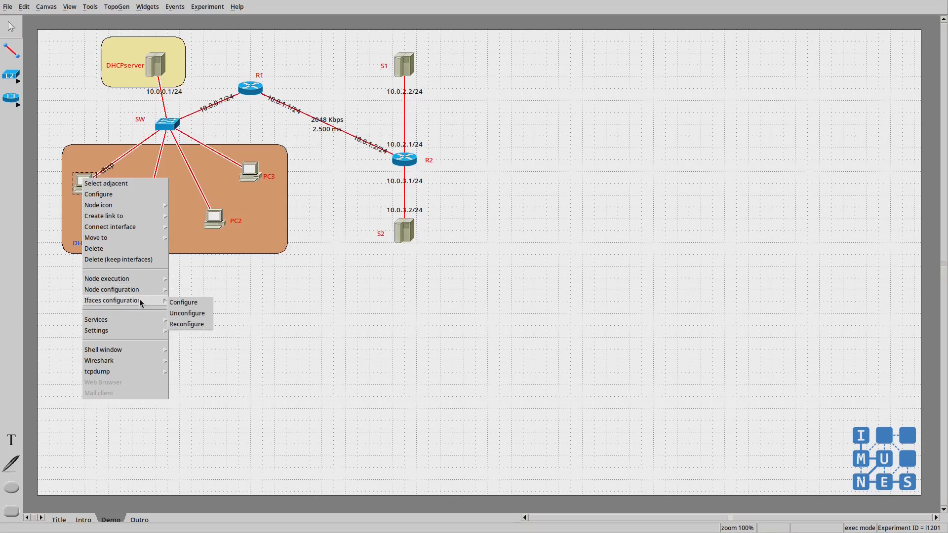
left_click(189, 315)
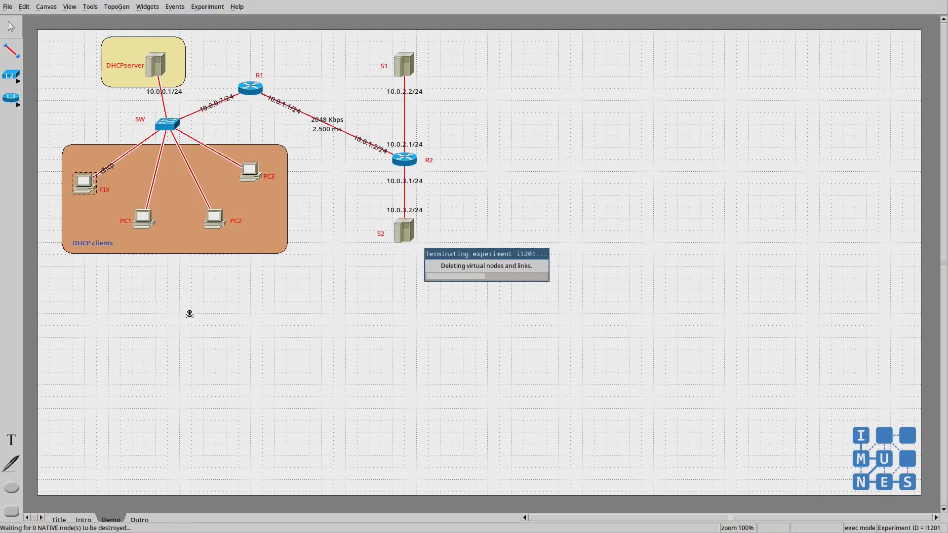
Step: Return to the FIX console, clear it and run "ps auxf" again to recheck the running processes
key("alt+Tab")
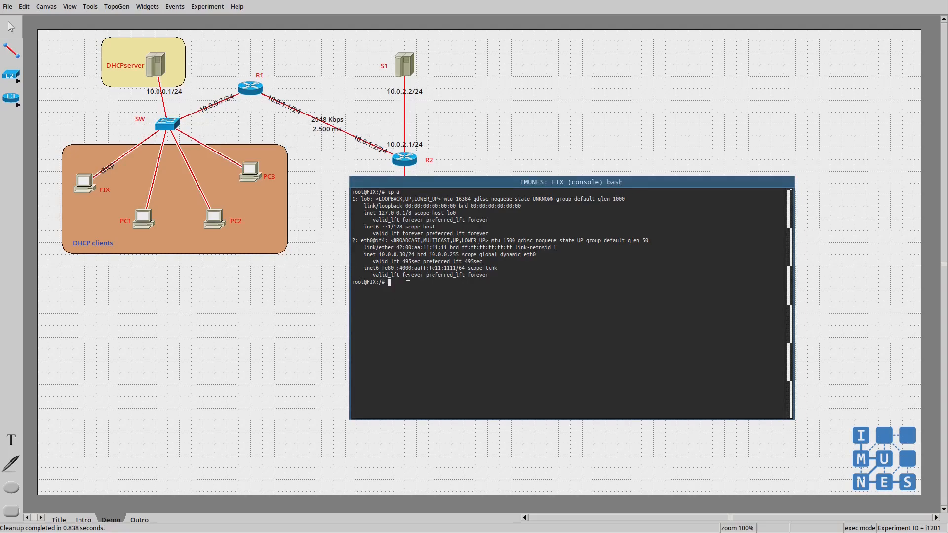
type("ps auxf")
key("ctrl+l")
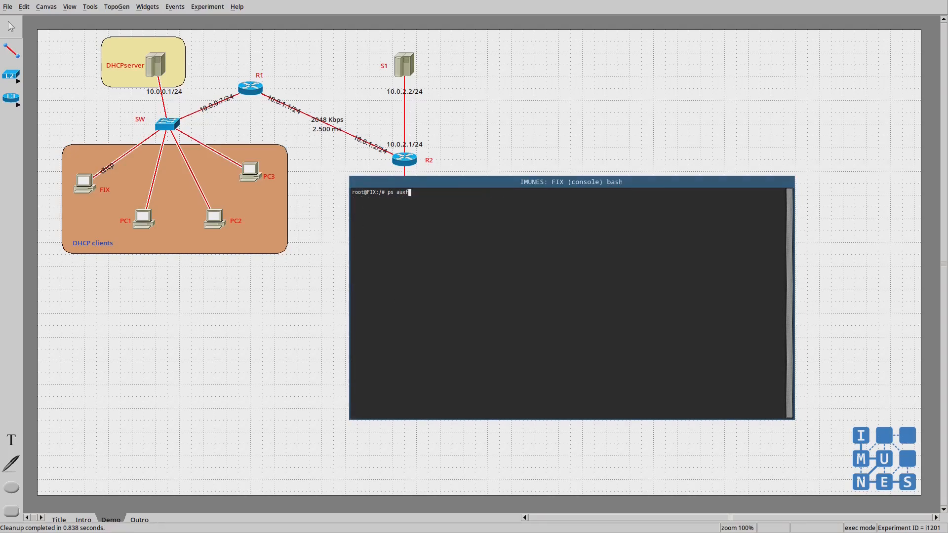
key("Return")
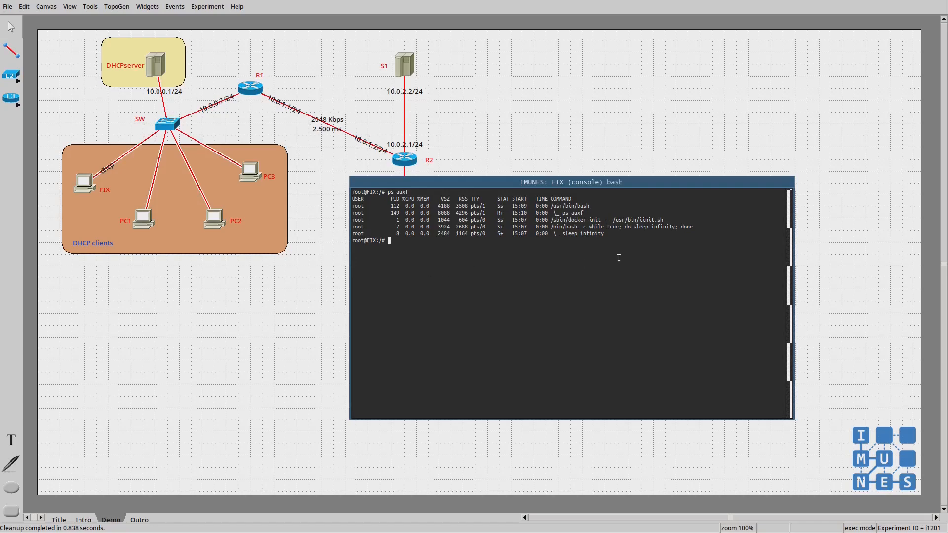
Step: Clear the FIX console, run "ip a" twice to compare the remaining lease time on eth0, and close the console
type("clear")
key("Return")
type("ip a")
key("Return")
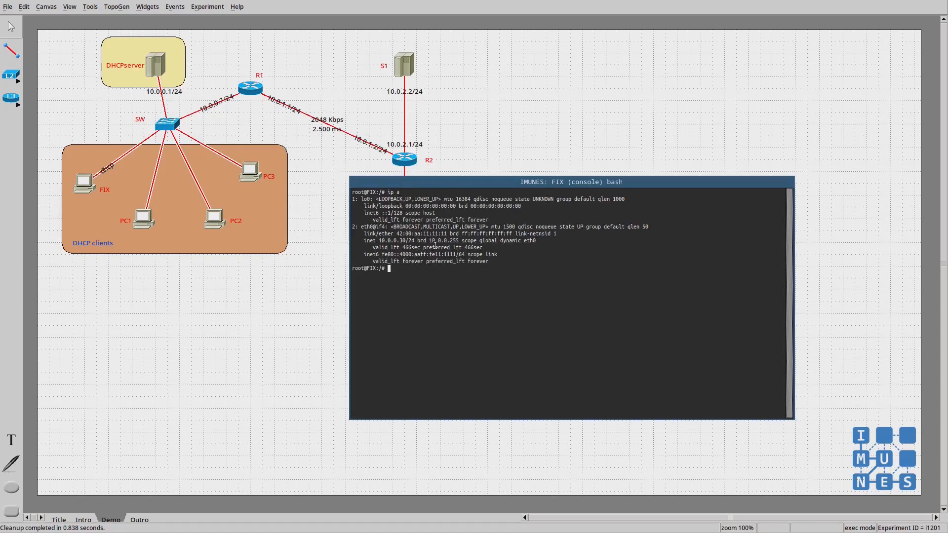
left_click_drag(371, 247, 425, 249)
left_click(412, 249)
key("Up")
key("Return")
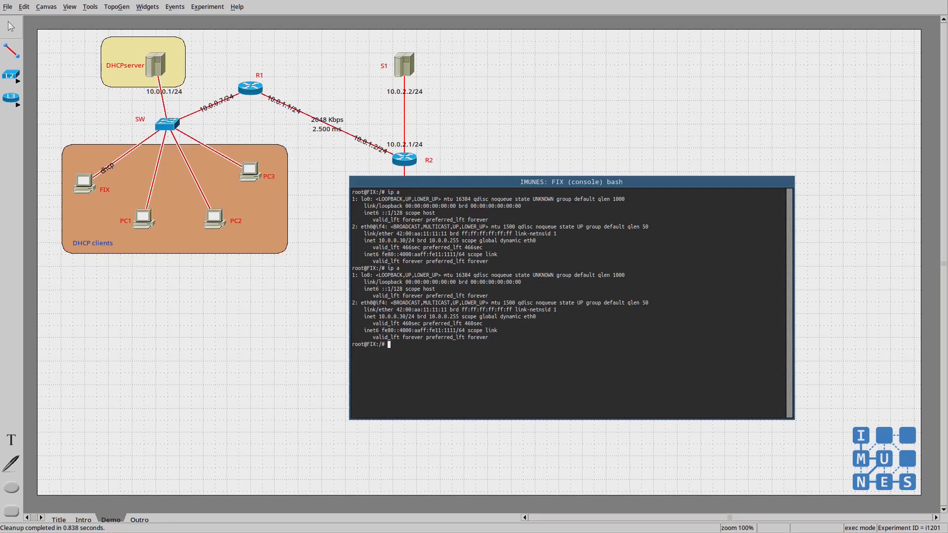
key("ctrl+d")
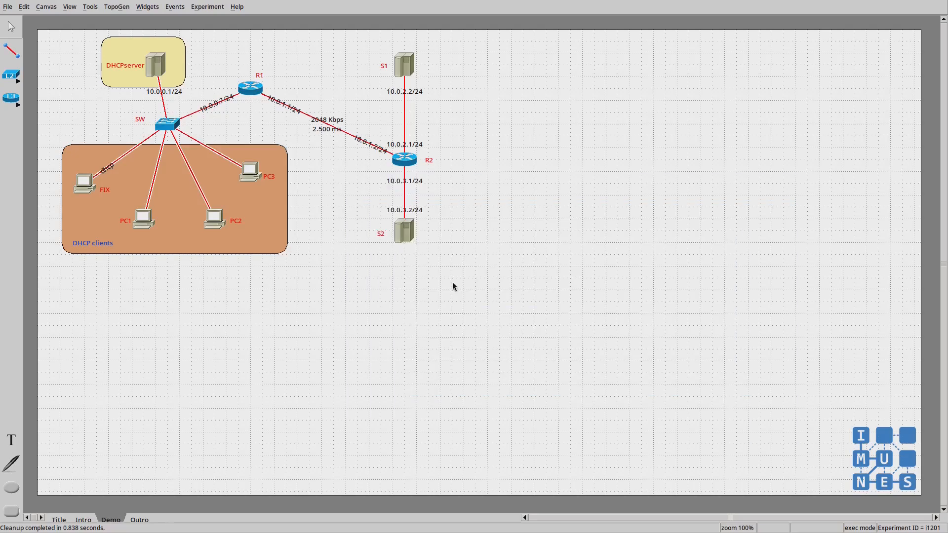
Step: Open a console on PC1, enlarge it and list the running processes with "ps auxf"
double_click(148, 223)
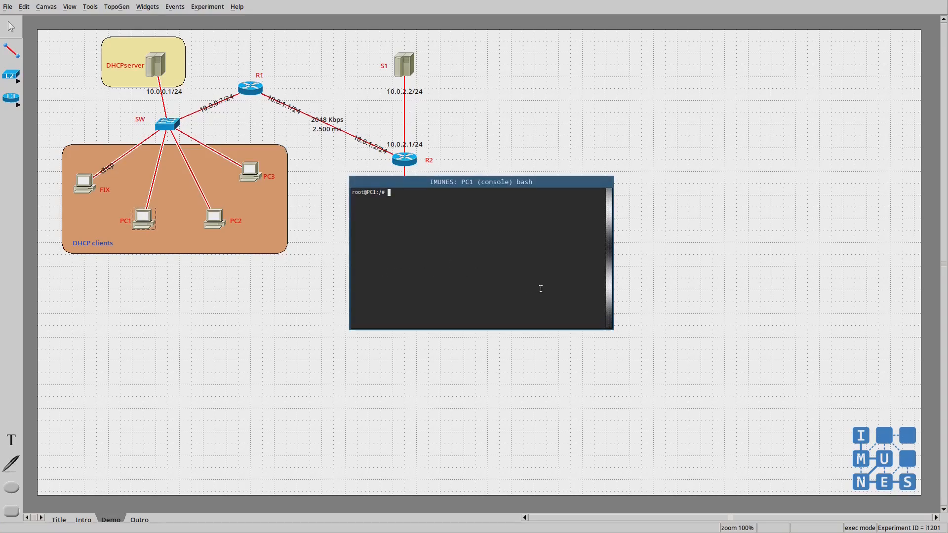
left_click_drag(613, 330, 779, 412)
type("ps auxf")
key("Return")
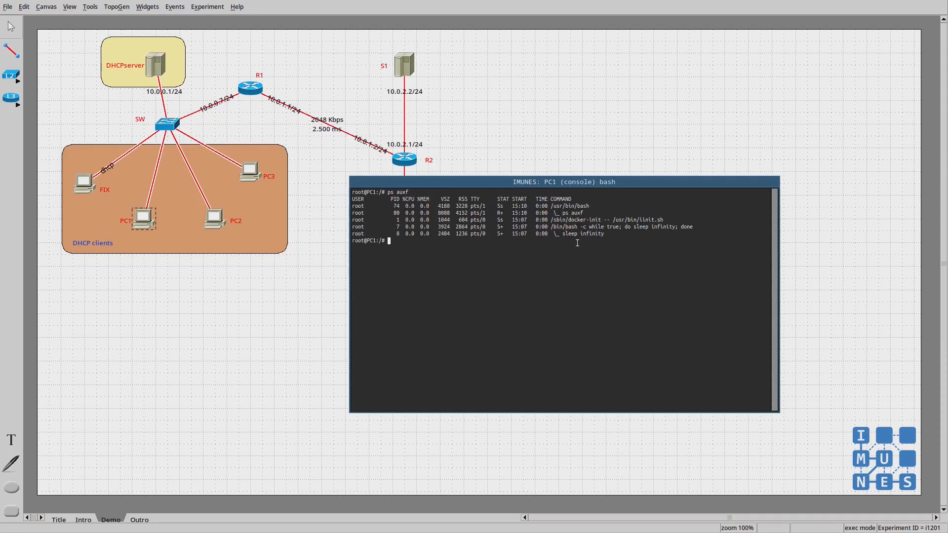
Step: Clear the PC1 console and run "ip a" to check its interface addresses
type("clear")
key("Return")
type("ip a")
key("Return")
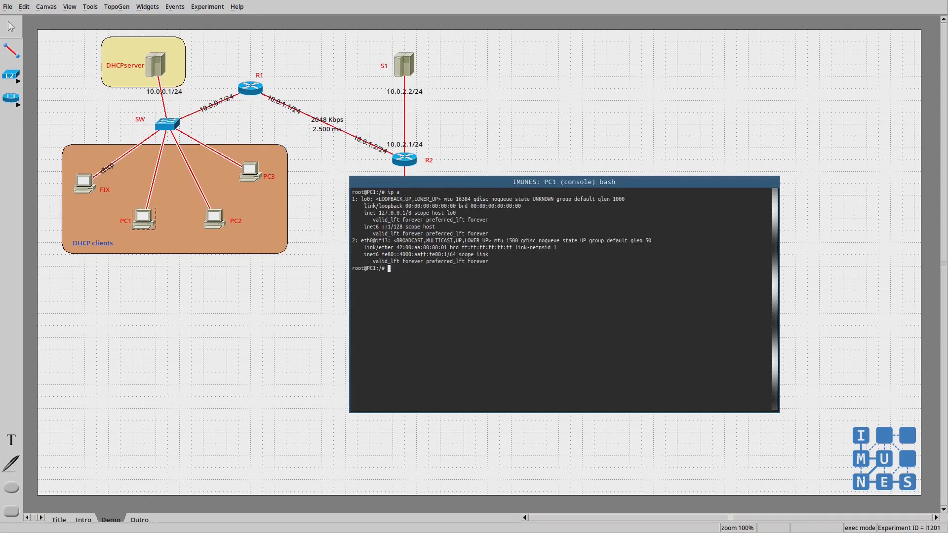
Step: Set the IPv4 address of PC1's eth0 interface to "dhcp" in the node configuration and apply it
double_click(144, 218)
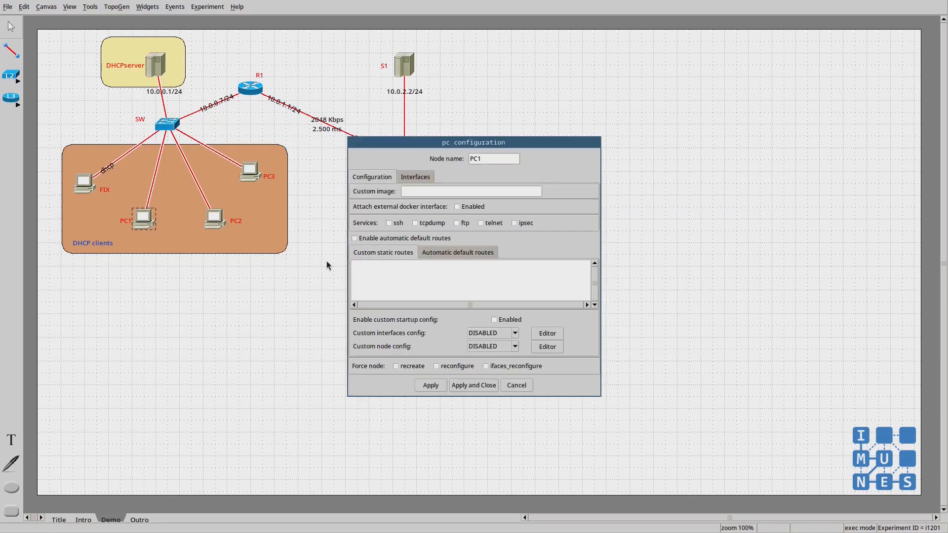
left_click(425, 179)
left_click(420, 342)
type("dhcp")
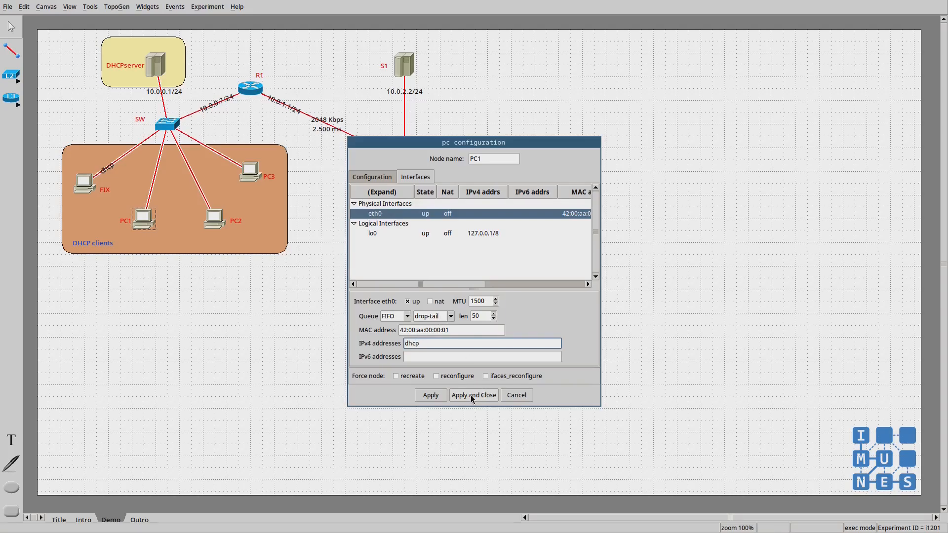
left_click(472, 395)
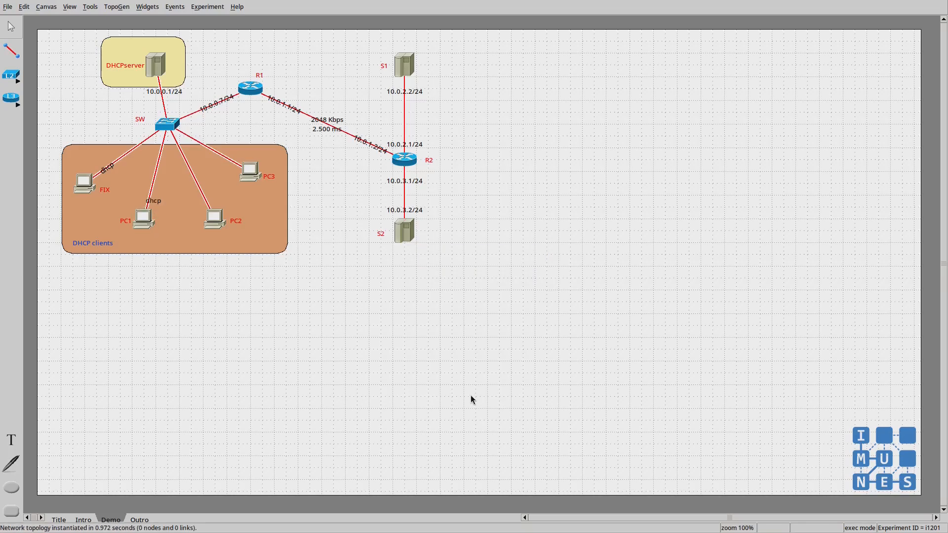
Step: Clear the PC1 console, list the processes with "ps auxf" and highlight the "dhclient -nw eth0" entry
type("clear")
key("Return")
type("ps auxf")
key("Return")
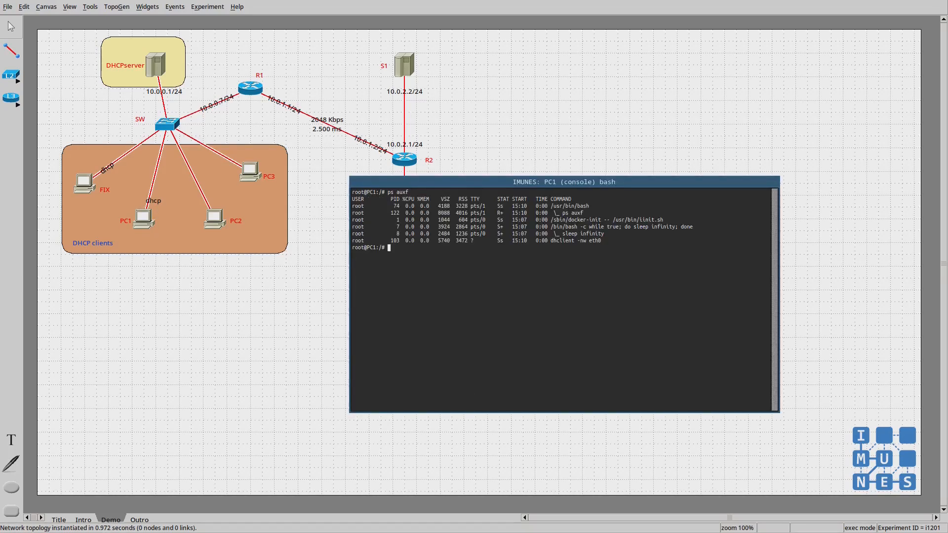
triple_click(575, 240)
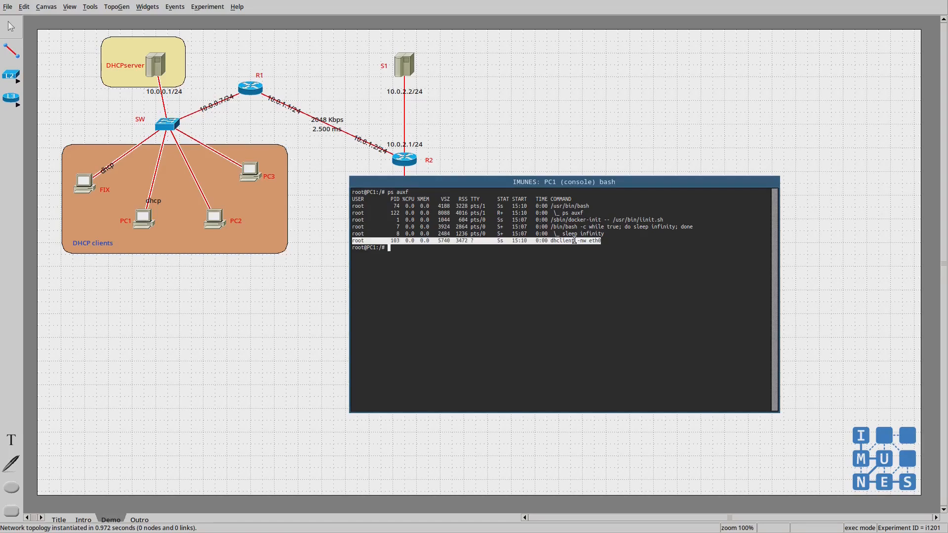
left_click(595, 240)
double_click(595, 241)
left_click(603, 241)
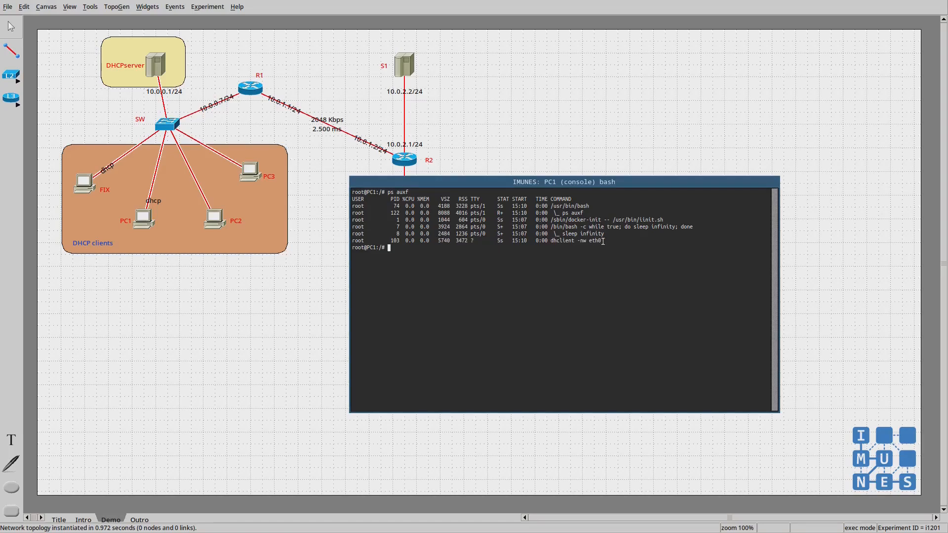
Step: Clear the PC1 console, run "ip a" and check the IPv4 address on eth0
key("ctrl+l")
type("ip a")
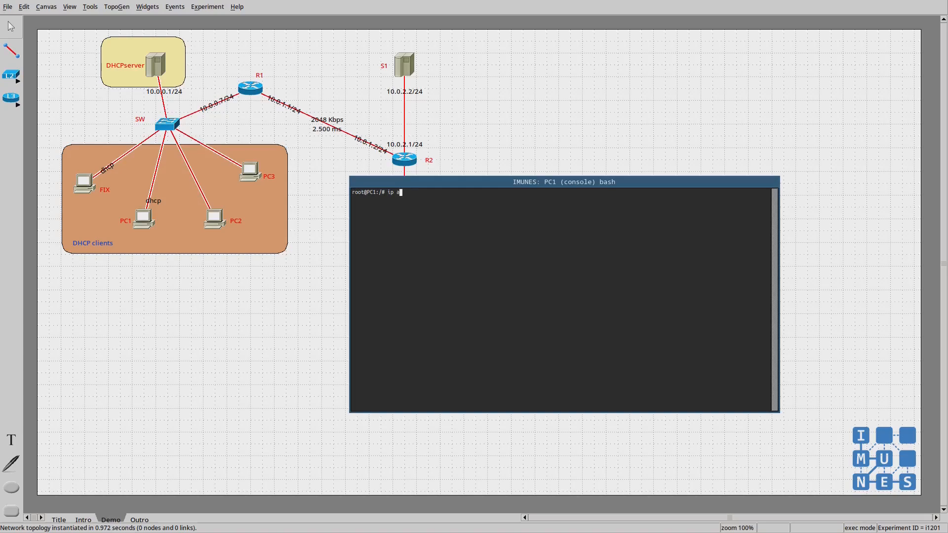
key("Return")
left_click_drag(407, 254, 379, 255)
left_click(400, 253)
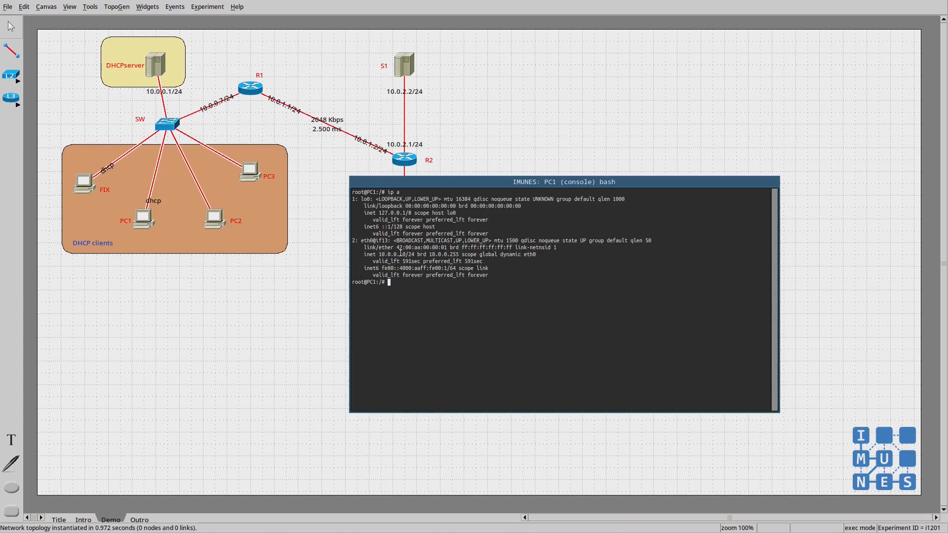
Step: Test connectivity from PC1 to server S1 with "ping 10.0.2.2" and stop the ping after a few replies
type("ping 10.0.2.2")
key("Return")
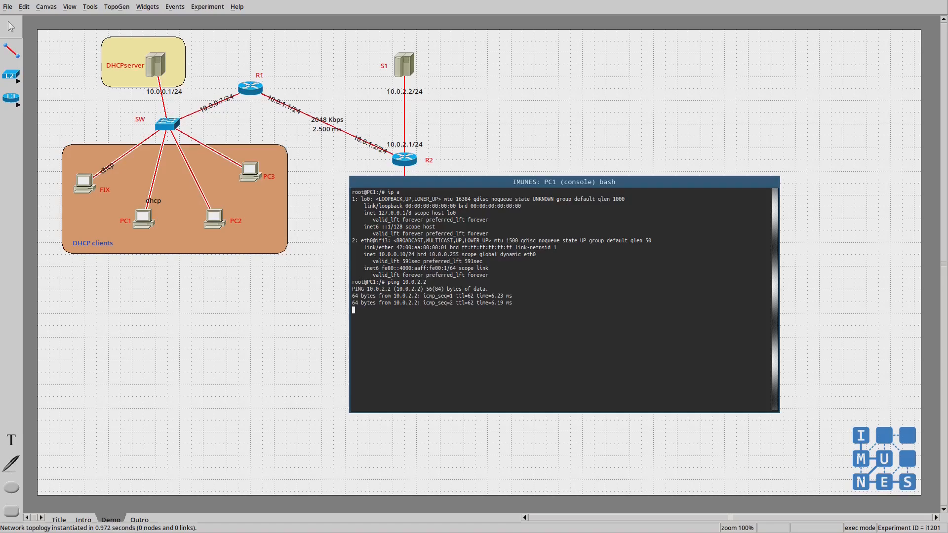
key("ctrl+c")
Step: Run "ping 10.30" from PC1 to test the connection to 10.0.0.30, stop it and close the console
type("p")
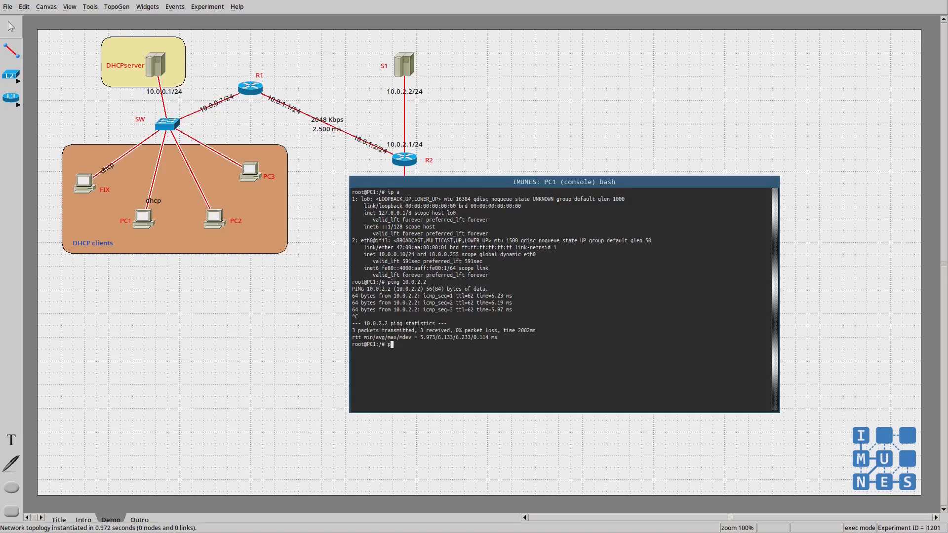
type("ing 10.30")
key("Return")
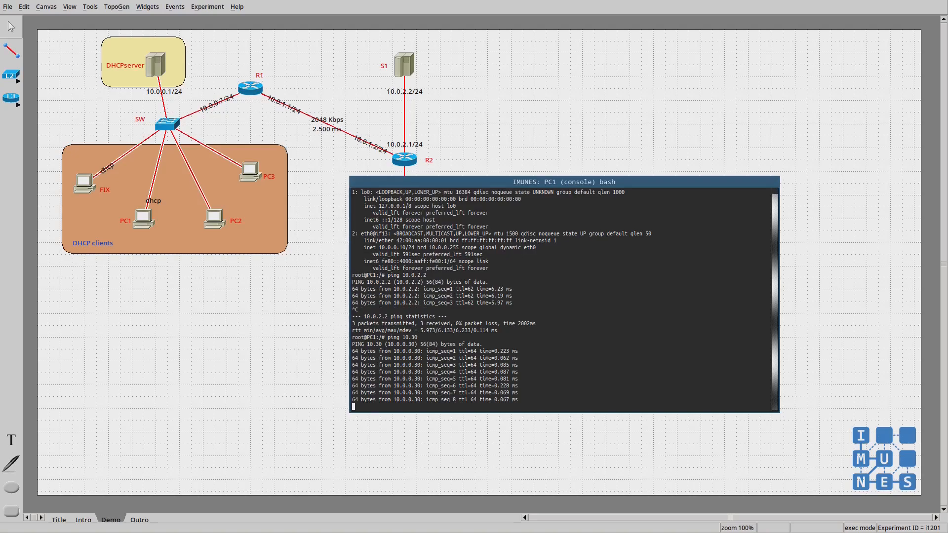
key("ctrl+c")
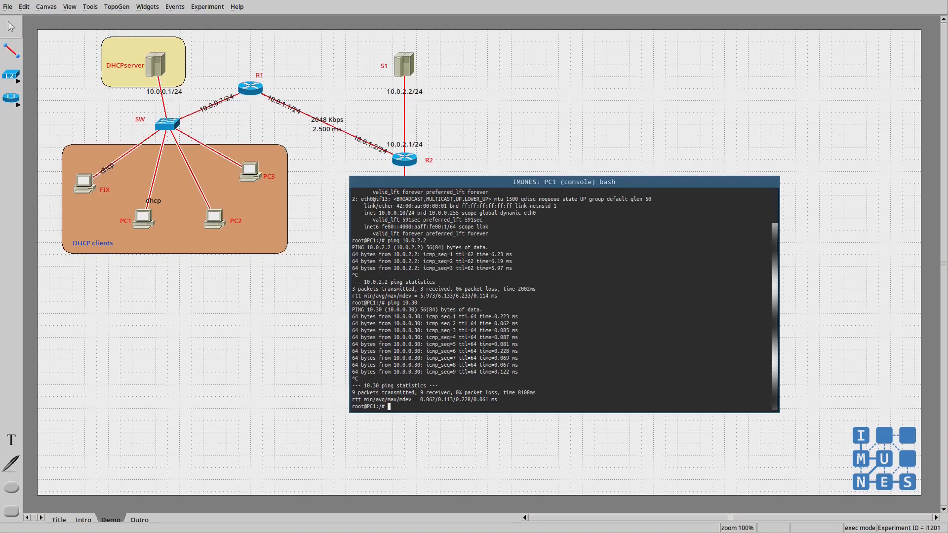
key("ctrl+d")
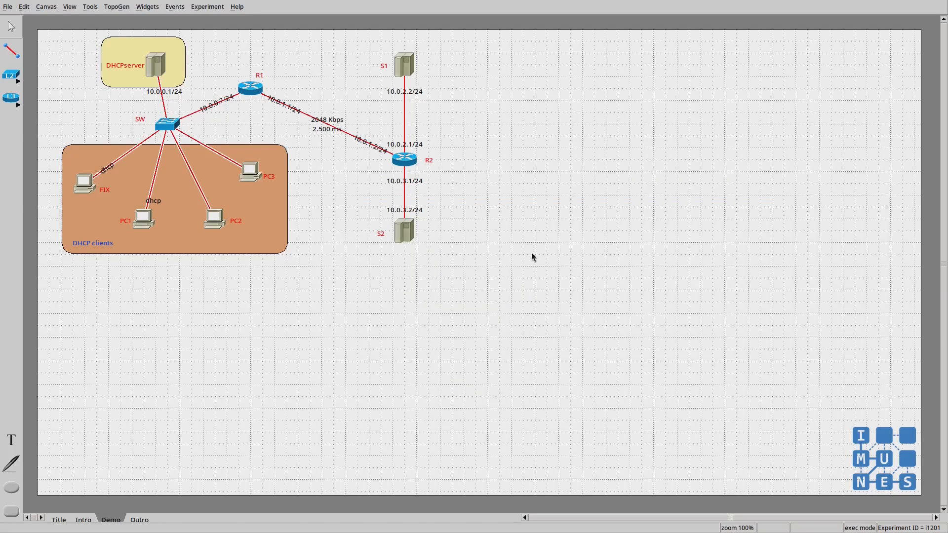
Step: Terminate the running experiment and switch to the Outro canvas
left_click(207, 6)
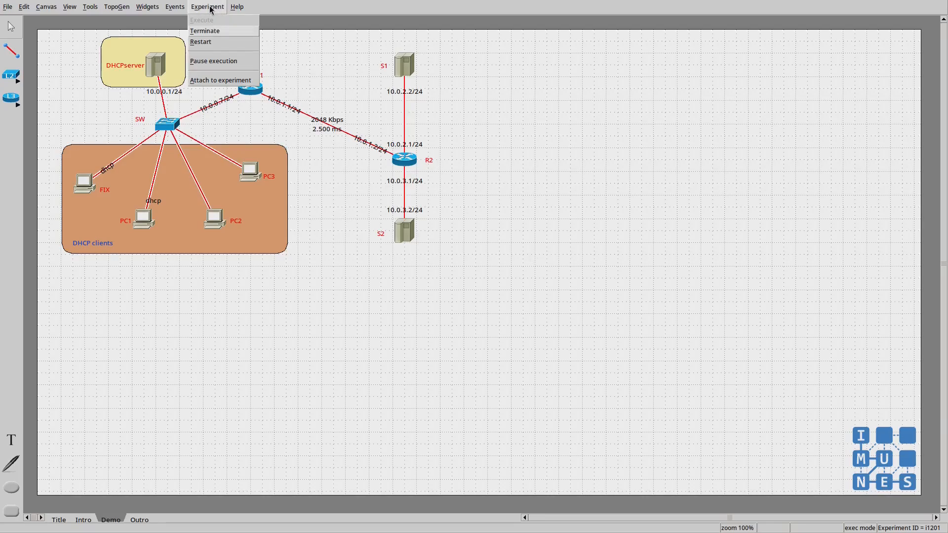
left_click(211, 27)
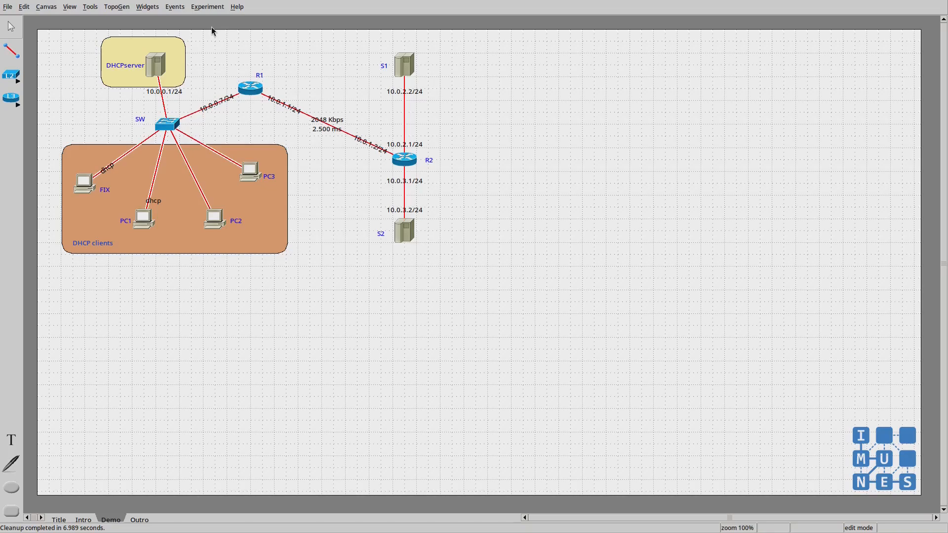
key("Page_Down")
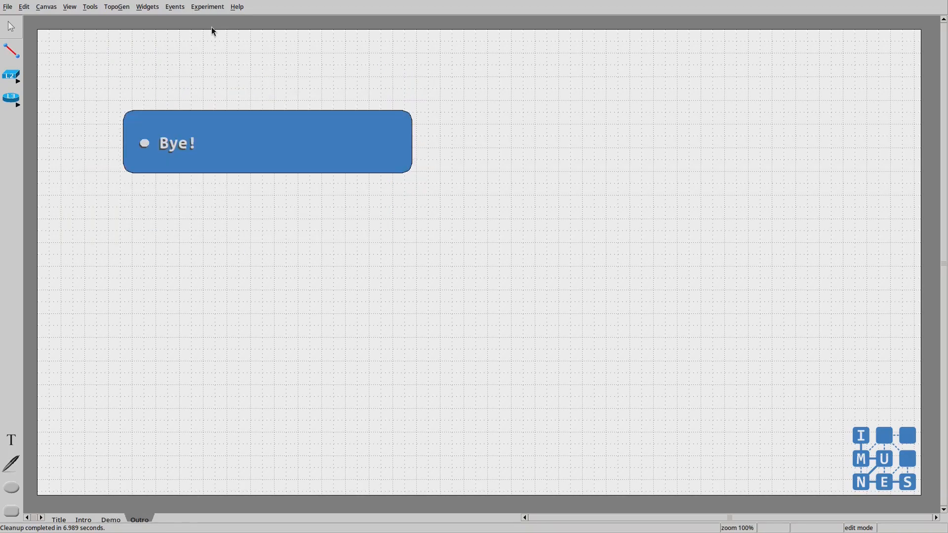